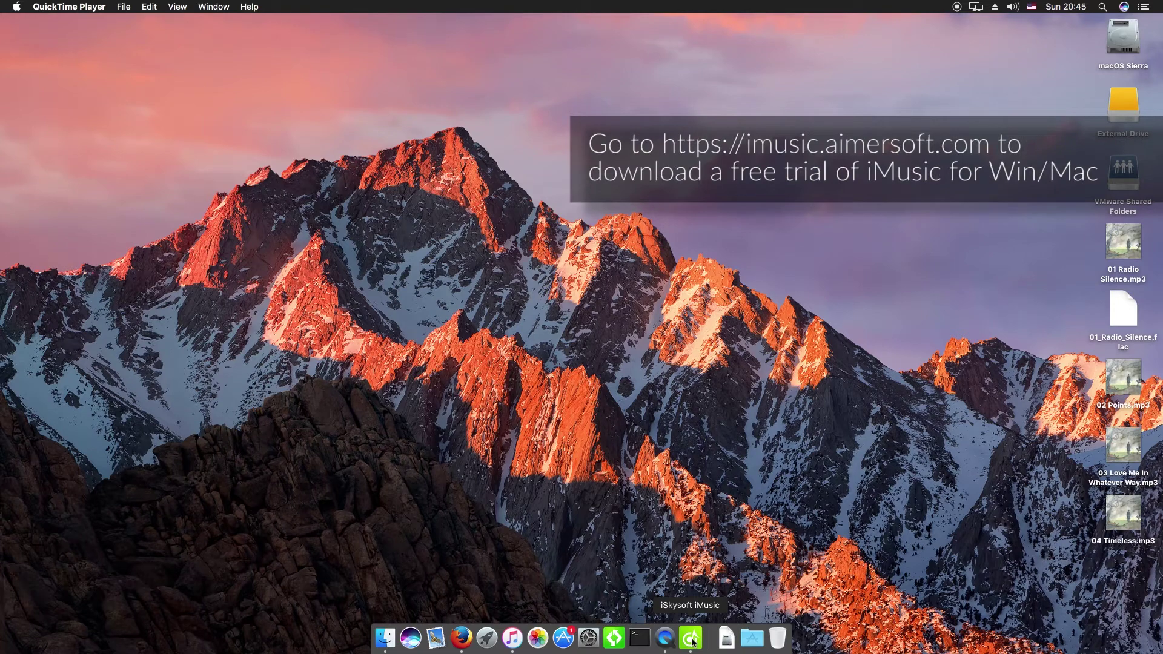
Open iMusic and launch iTunes with the iMusic plug-in from it, moving the iTunes window slightly up.
{"action": "left_click", "coordinate": [691, 638]}
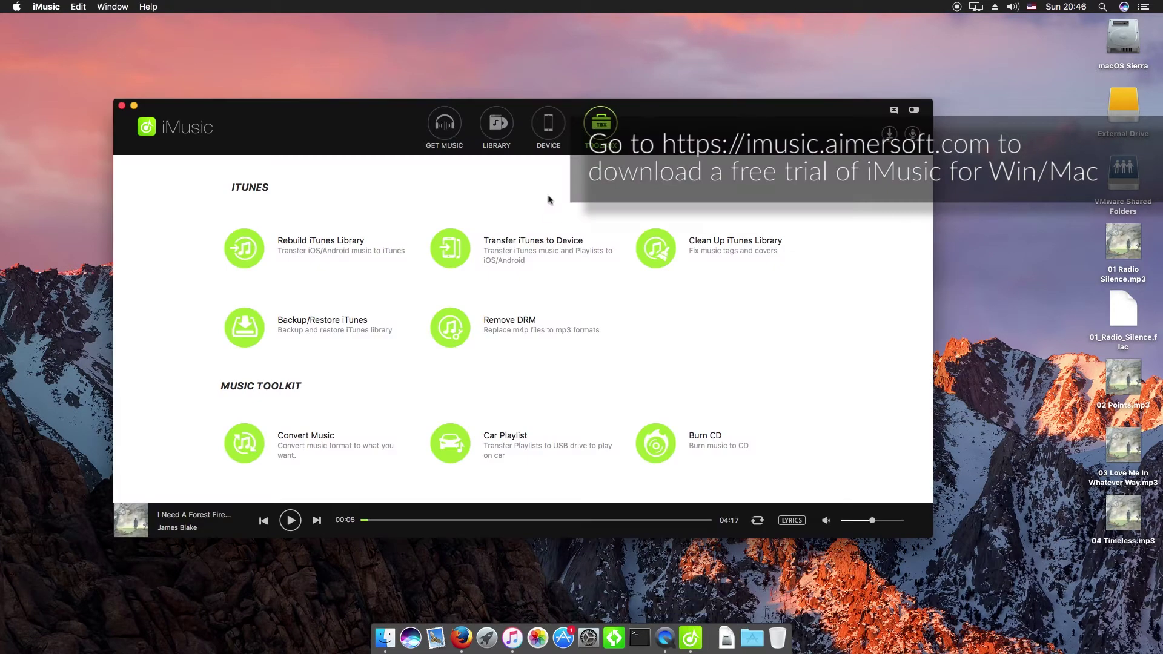
{"action": "left_click", "coordinate": [916, 111]}
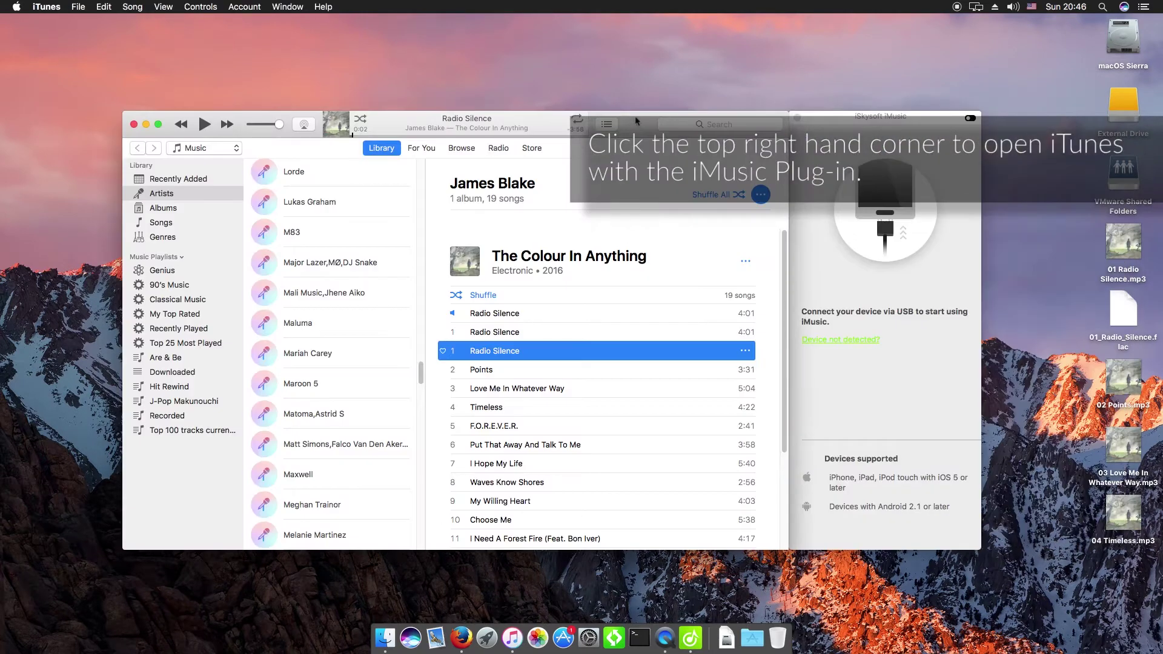
{"action": "left_click_drag", "start_coordinate": [636, 121], "coordinate": [629, 106]}
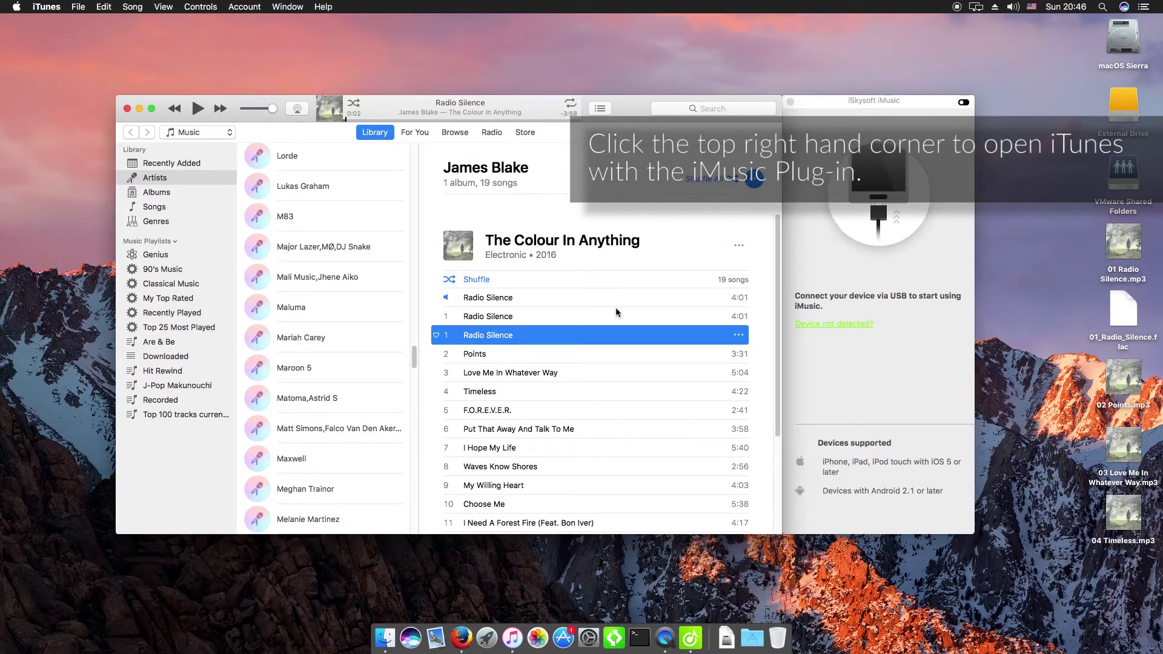
Select the song Radio Silence in the album The Colour In Anything and check its available conversion options.
{"action": "left_click", "coordinate": [545, 297]}
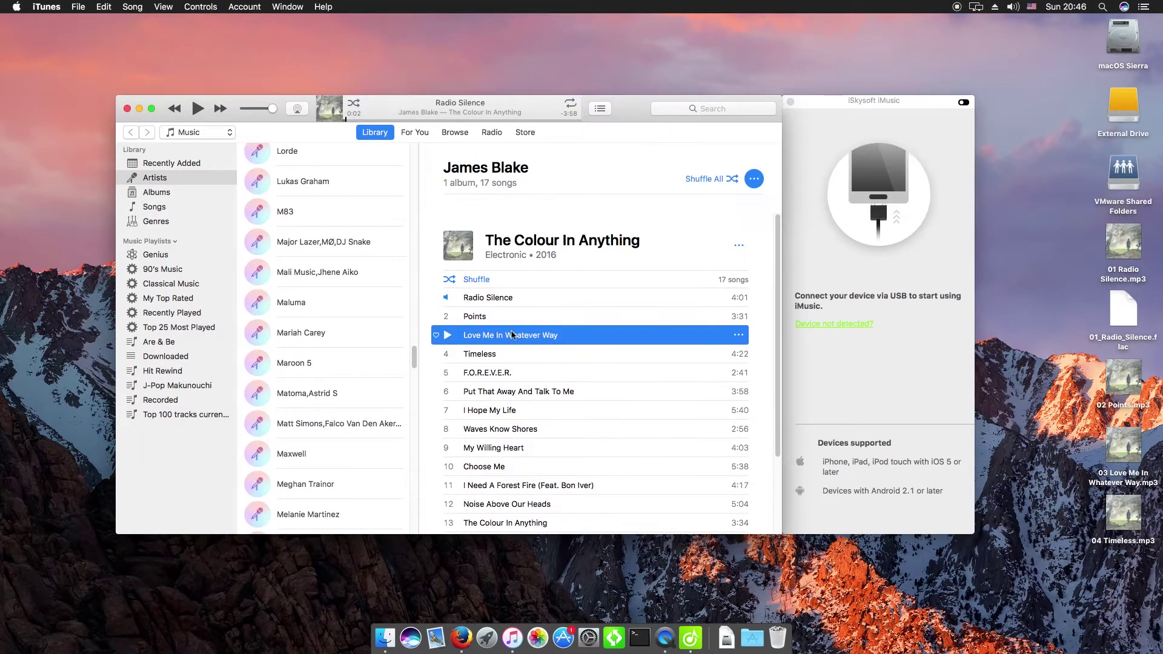
{"action": "left_click", "coordinate": [494, 297]}
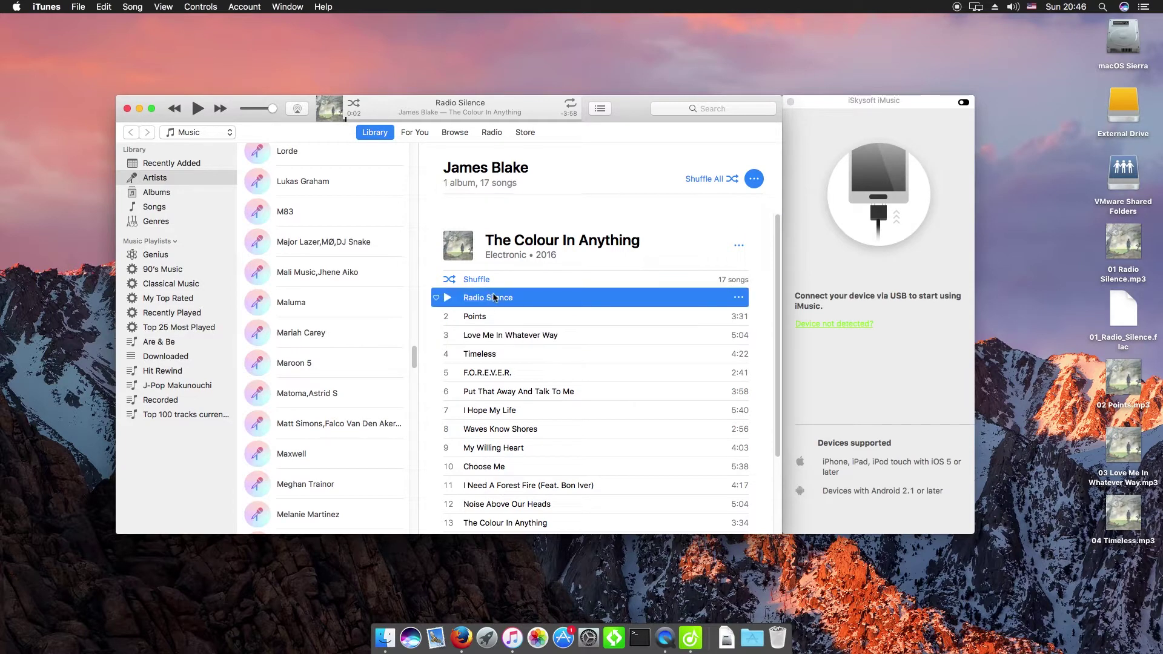
{"action": "left_click", "coordinate": [78, 7]}
{"action": "mouse_move", "coordinate": [150, 172]}
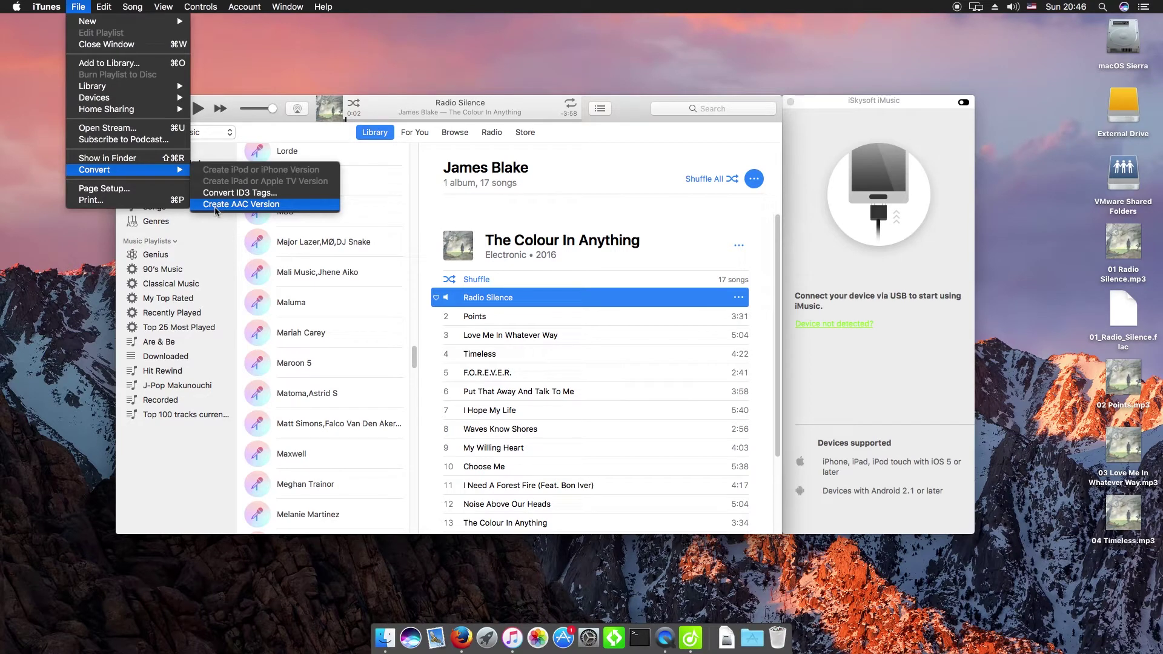
Set the iTunes import settings to MP3 Encoder with Higher Quality (192 kbps) and save the preferences.
{"action": "mouse_move", "coordinate": [43, 11]}
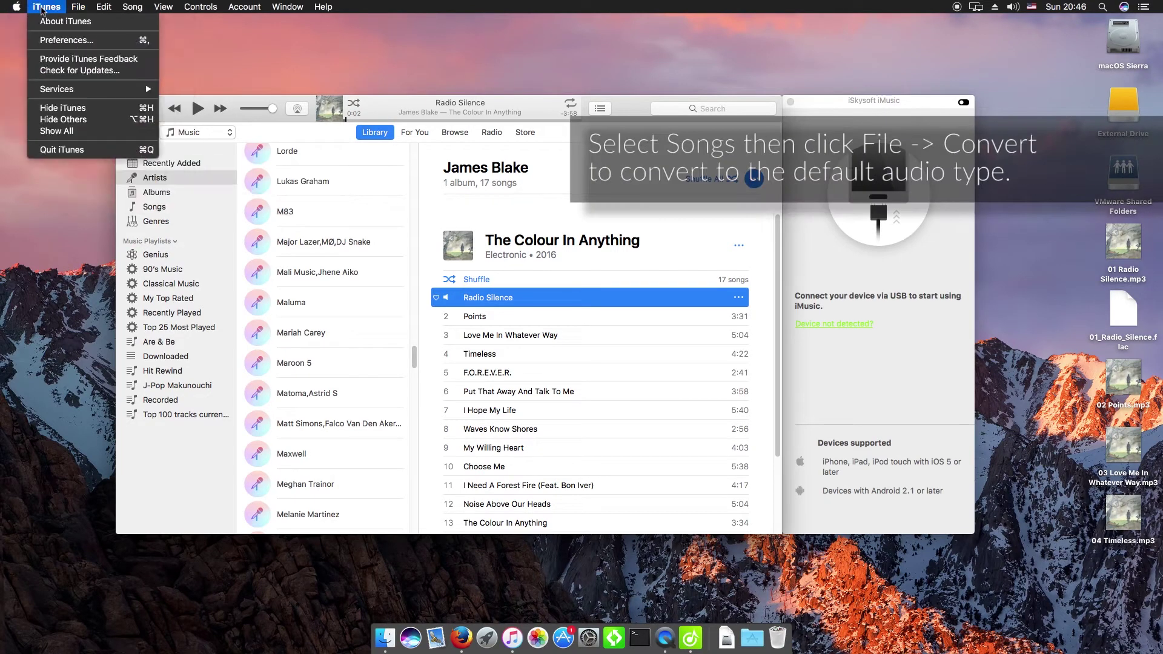
{"action": "left_click", "coordinate": [54, 40]}
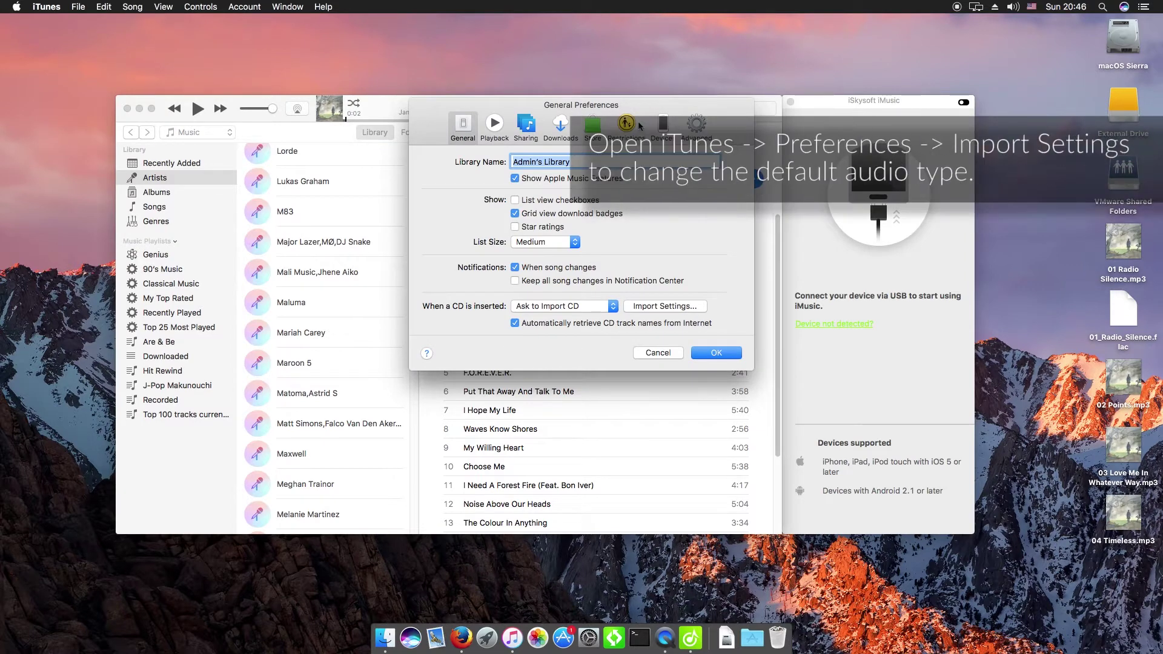
{"action": "left_click", "coordinate": [673, 308]}
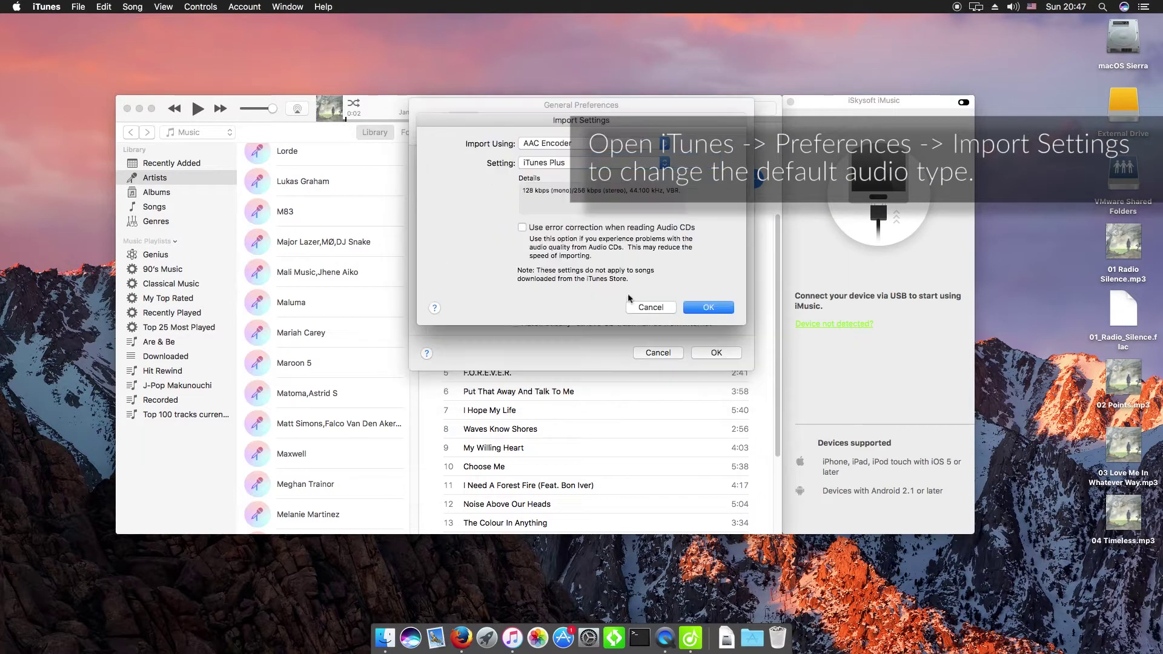
{"action": "left_click", "coordinate": [550, 154]}
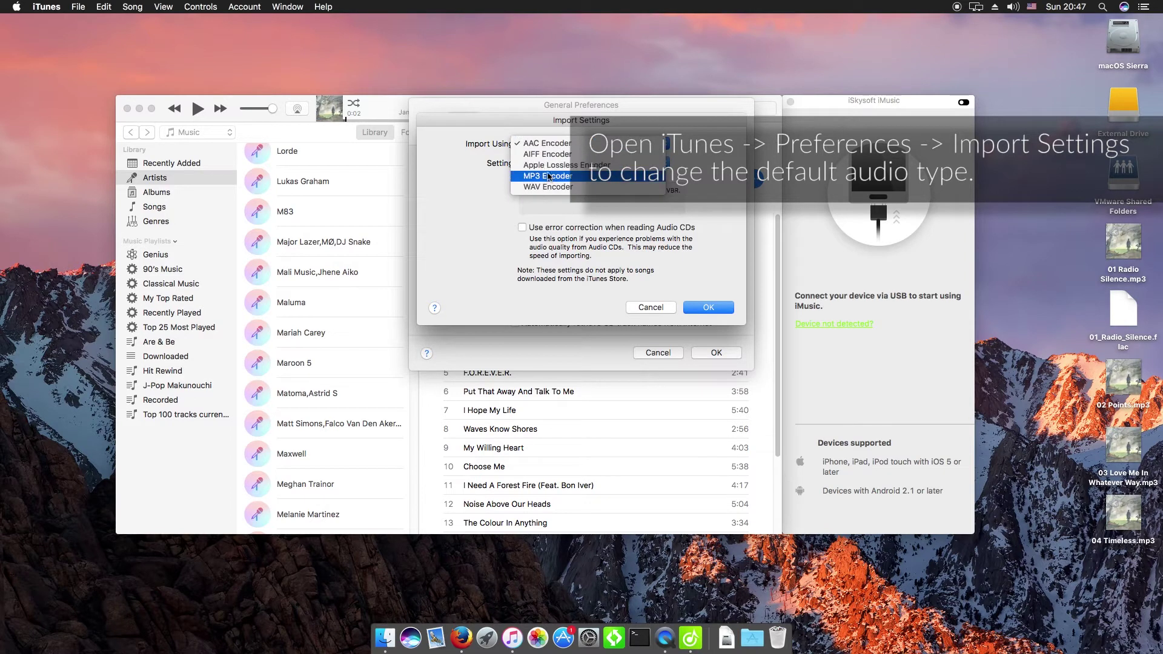
{"action": "left_click", "coordinate": [548, 182]}
{"action": "left_click", "coordinate": [545, 164]}
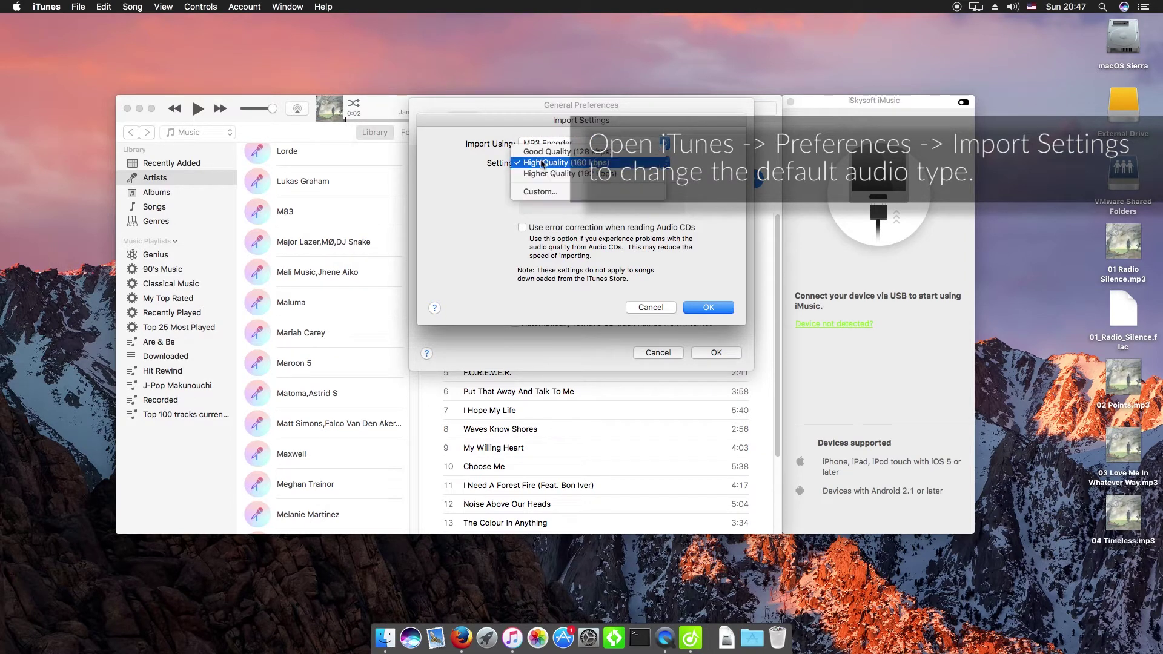
{"action": "left_click", "coordinate": [548, 173]}
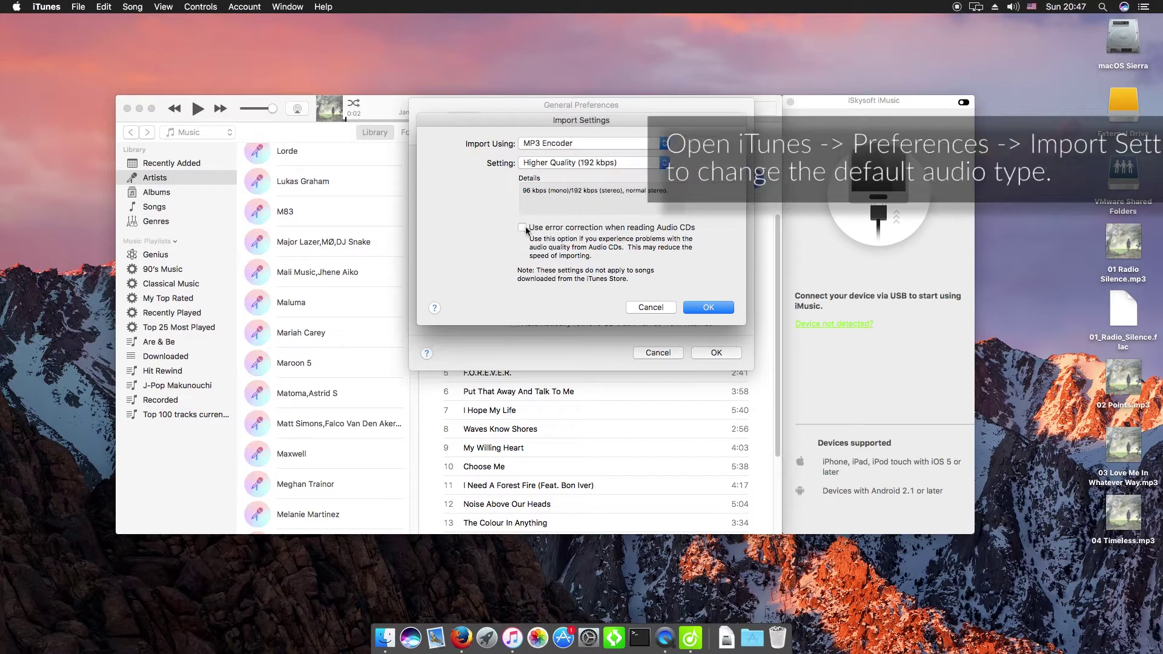
{"action": "left_click", "coordinate": [705, 309]}
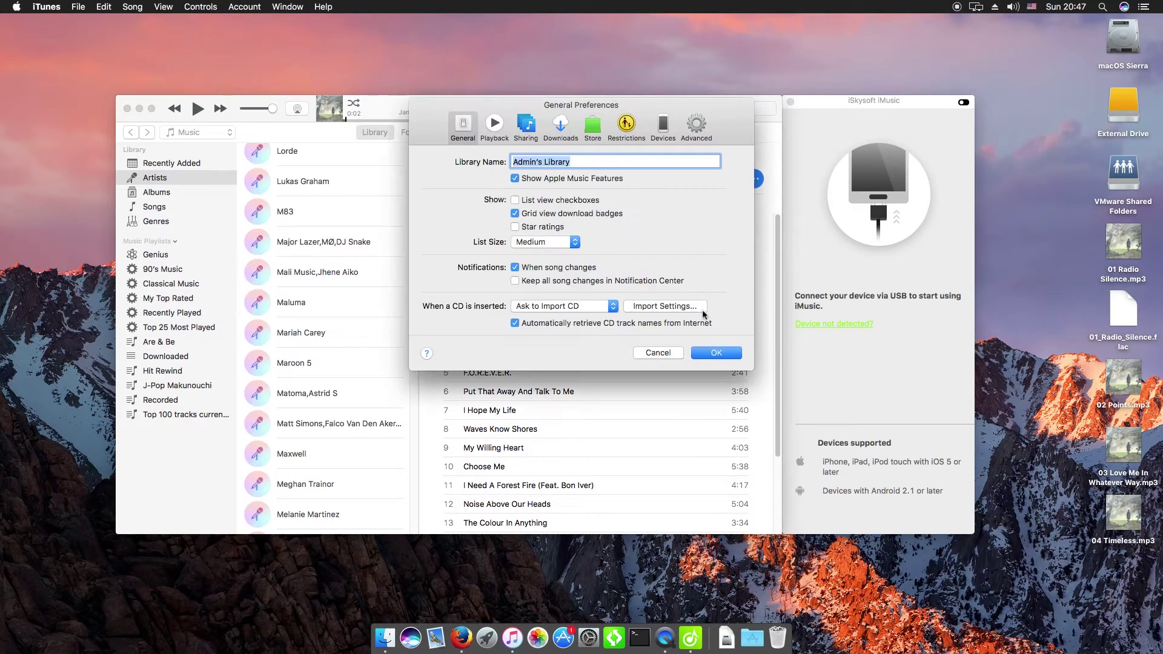
{"action": "left_click", "coordinate": [716, 352]}
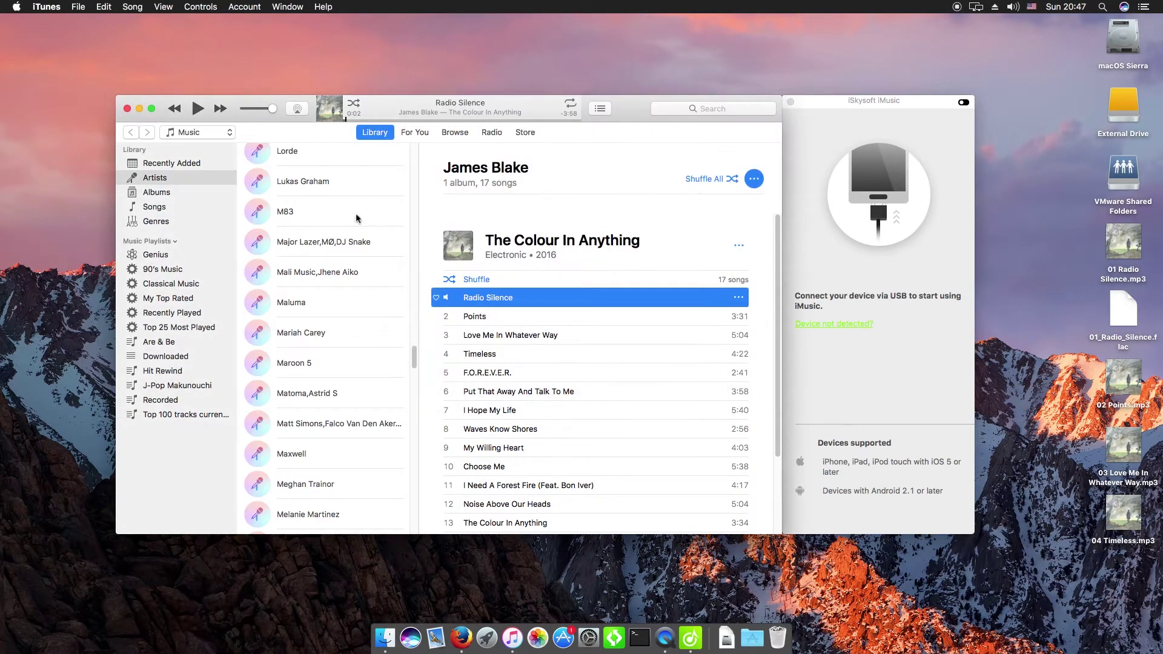
Create an MP3 version of the selected song Radio Silence.
{"action": "left_click", "coordinate": [78, 6]}
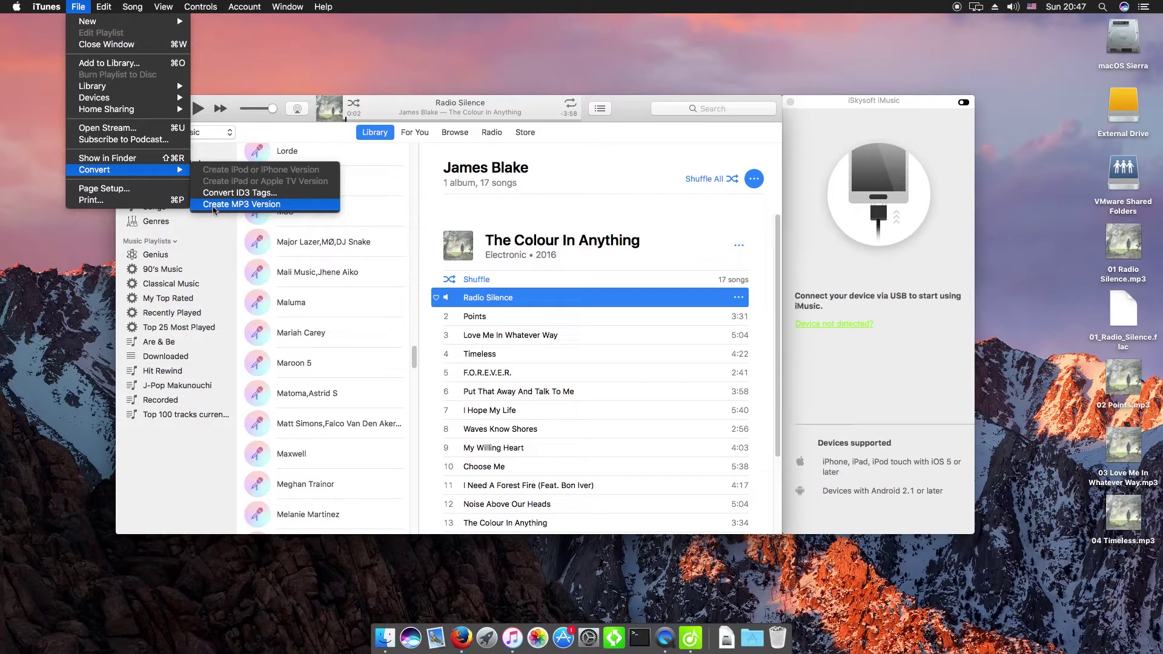
{"action": "left_click", "coordinate": [213, 205]}
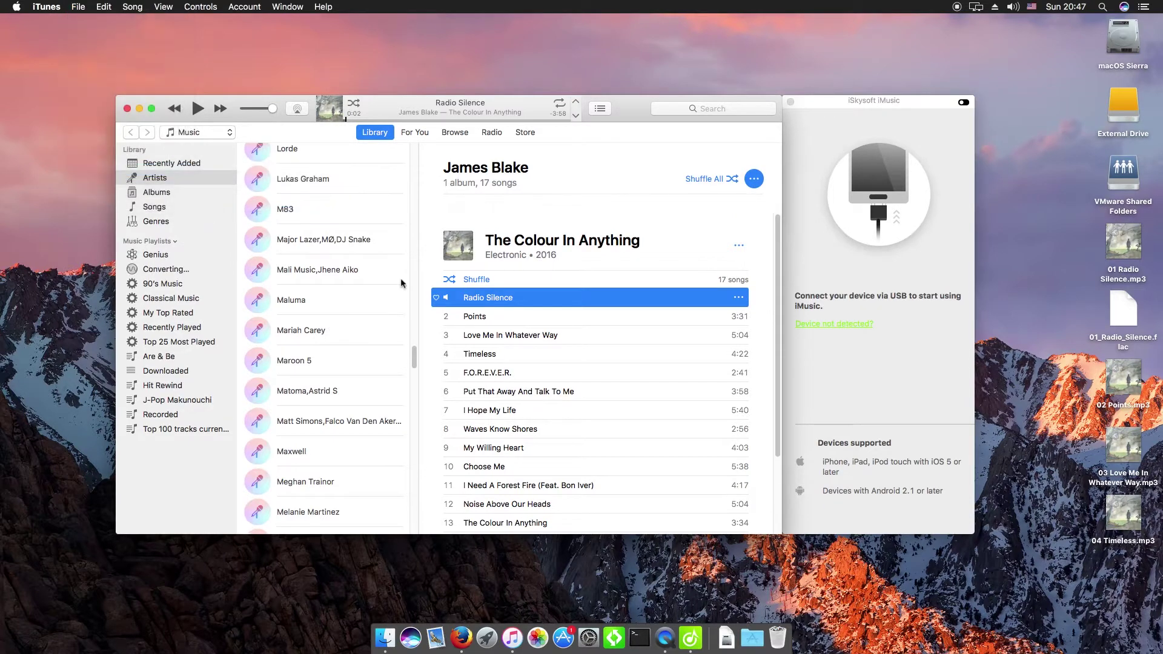
{"action": "left_click", "coordinate": [482, 316]}
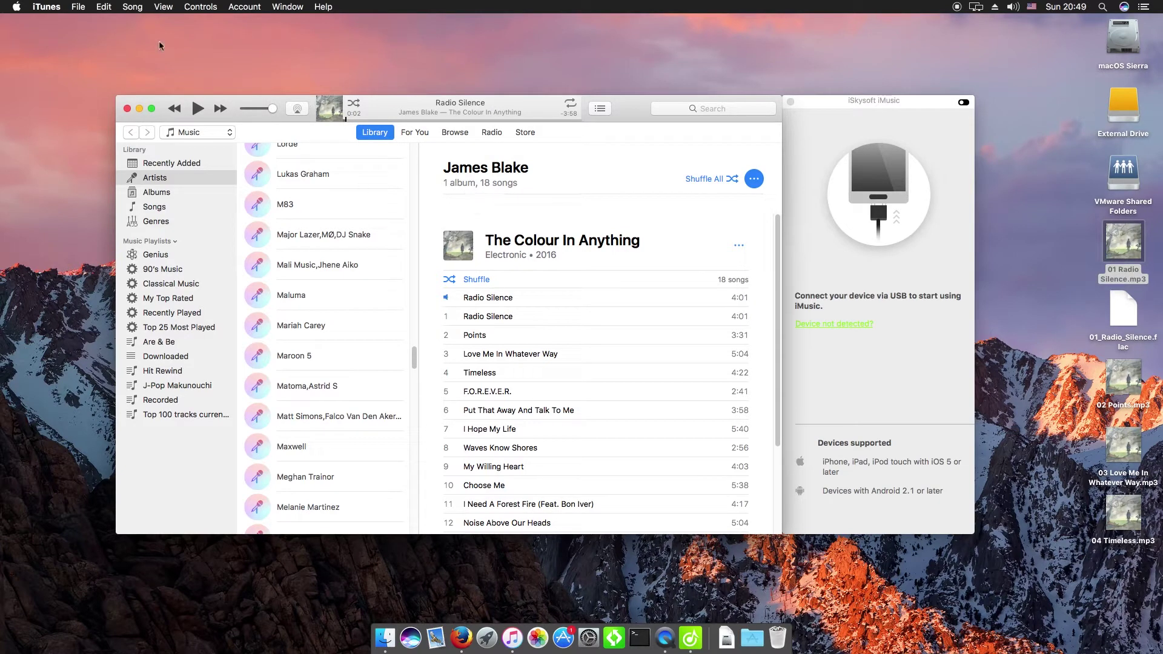
Open the MP3 conversion for files outside the iTunes library, pick 02 Points.mp3 from the Desktop, and cancel.
{"action": "left_click", "coordinate": [77, 10]}
{"action": "mouse_move", "coordinate": [152, 172]}
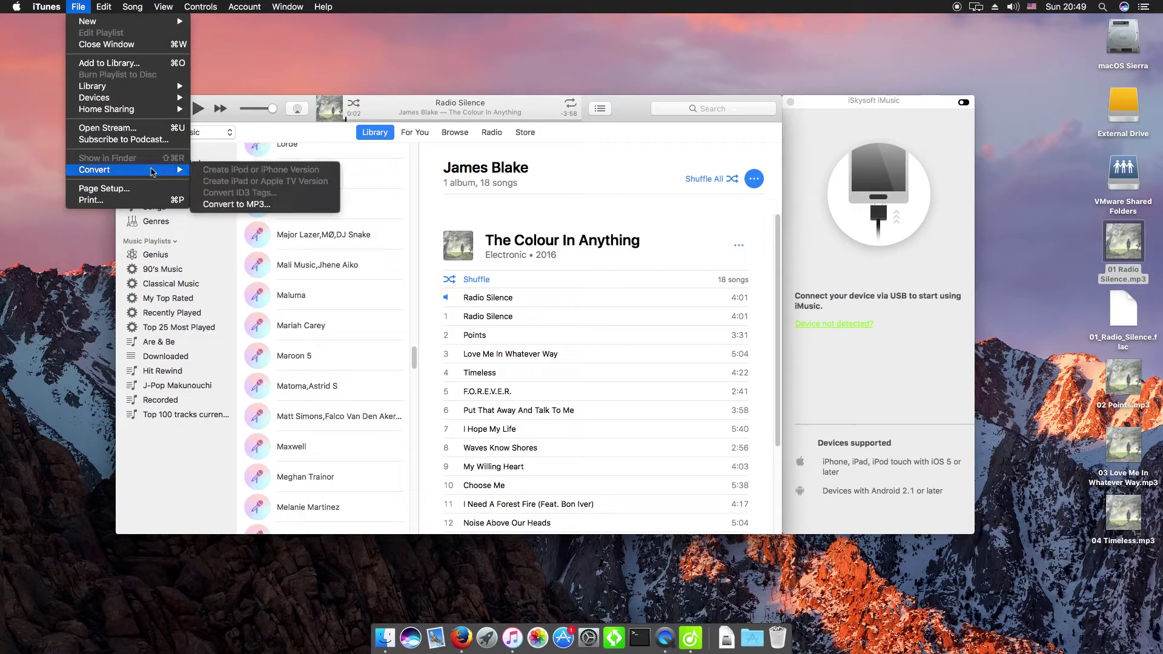
{"action": "left_click", "coordinate": [213, 207], "text": "alt"}
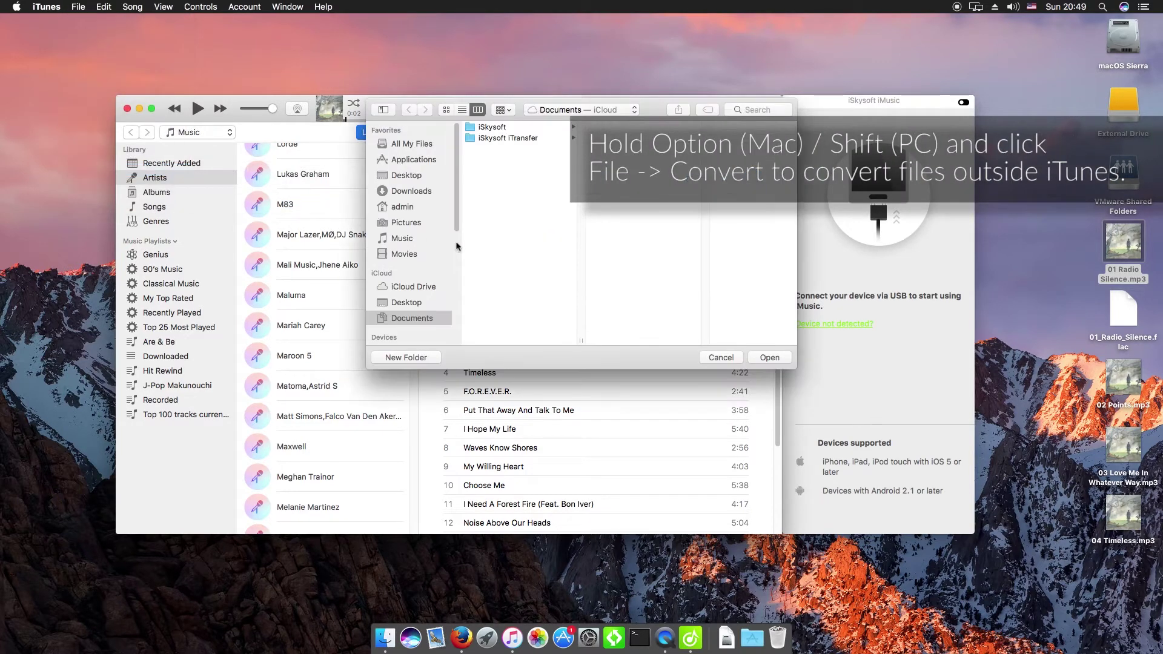
{"action": "left_click", "coordinate": [402, 146]}
{"action": "left_click", "coordinate": [406, 175]}
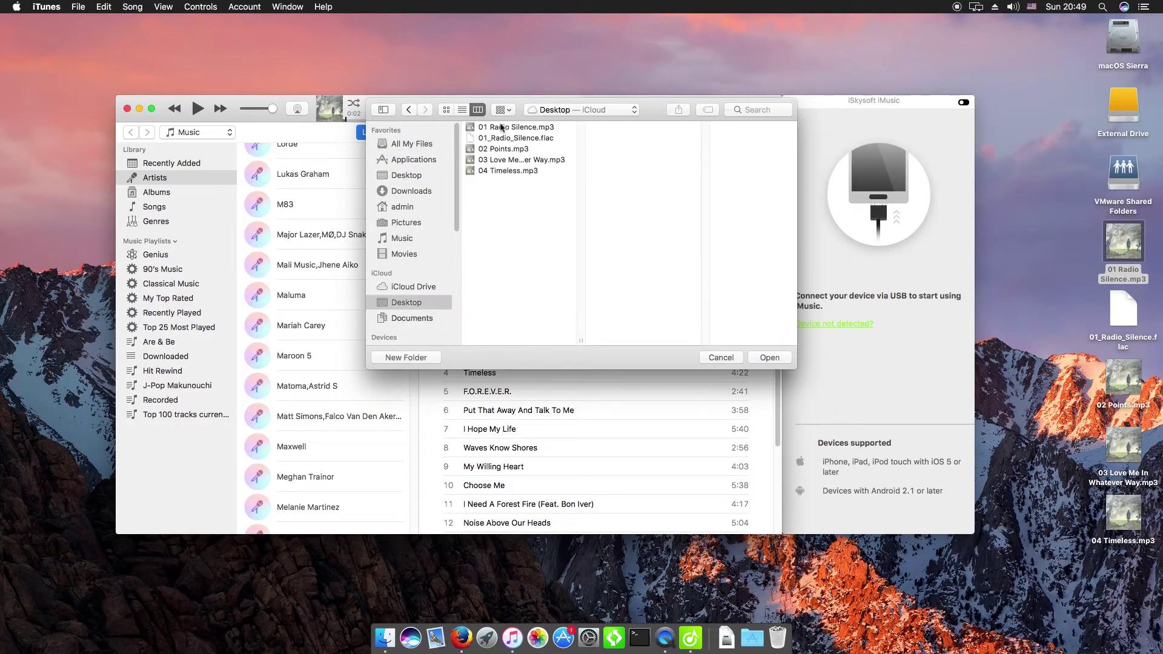
{"action": "left_click", "coordinate": [499, 149]}
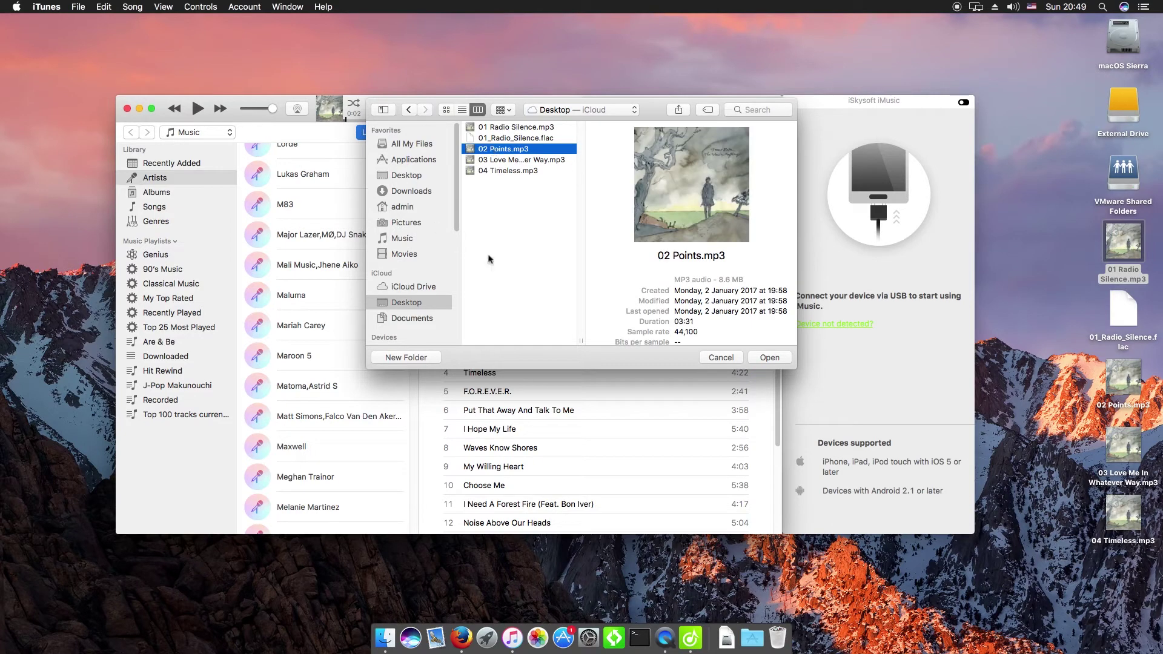
{"action": "left_click", "coordinate": [726, 357]}
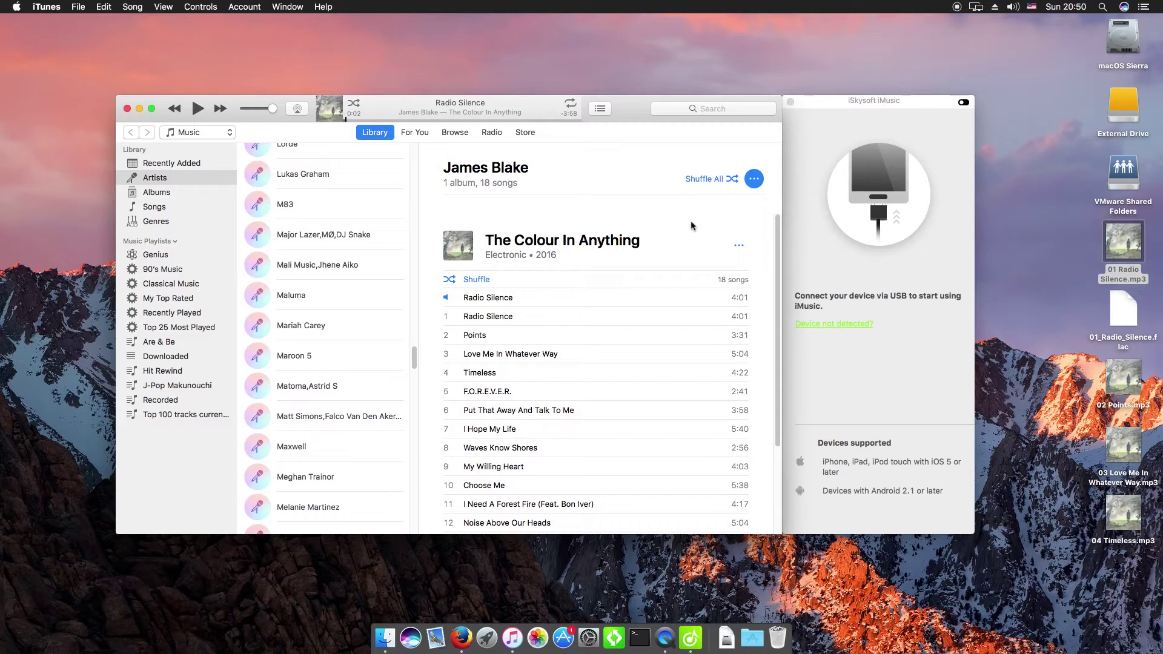
Switch from the iTunes plug-in back to iMusic, widen its window, and show the music library.
{"action": "left_click", "coordinate": [1121, 109]}
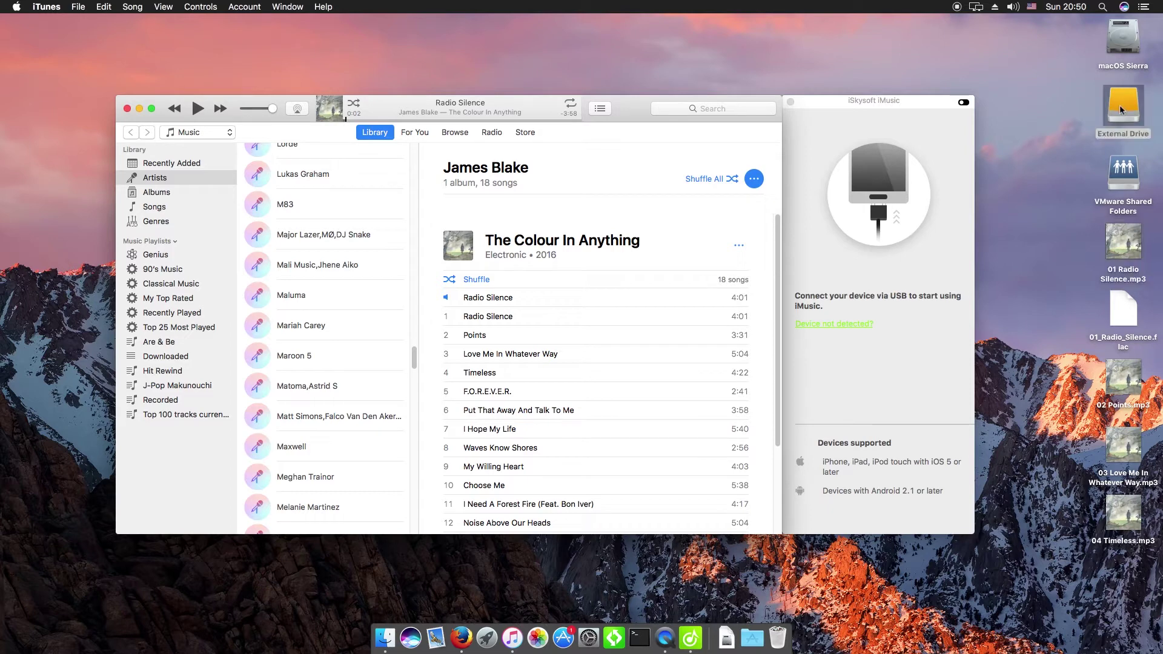
{"action": "left_click", "coordinate": [964, 102]}
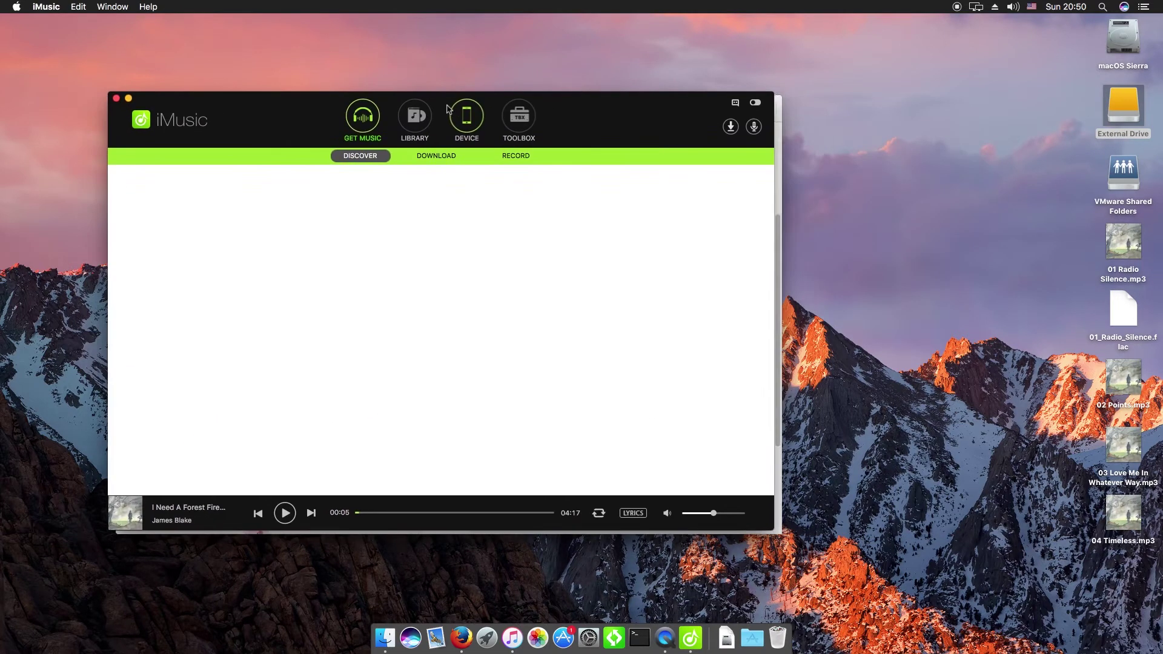
{"action": "left_click", "coordinate": [448, 110]}
{"action": "left_click_drag", "start_coordinate": [788, 225], "coordinate": [980, 234]}
{"action": "left_click", "coordinate": [522, 116]}
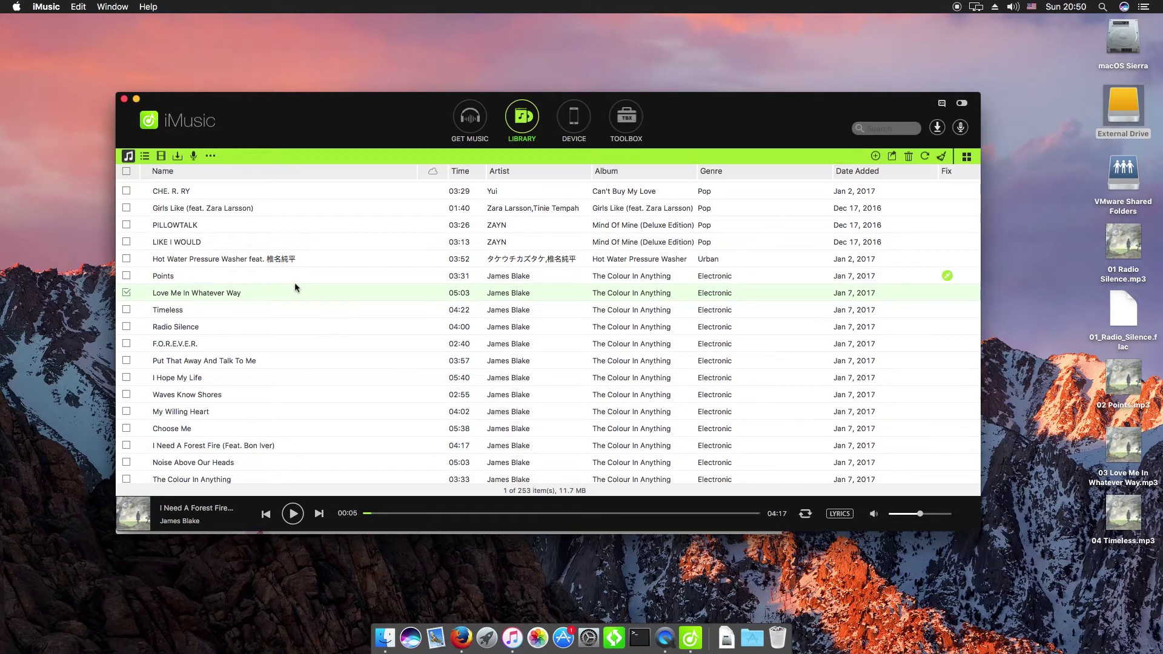
Select all James Blake songs in the library, from Points through Meet You In The Maze.
{"action": "scroll", "coordinate": [294, 303], "scroll_direction": "down", "scroll_amount": 1}
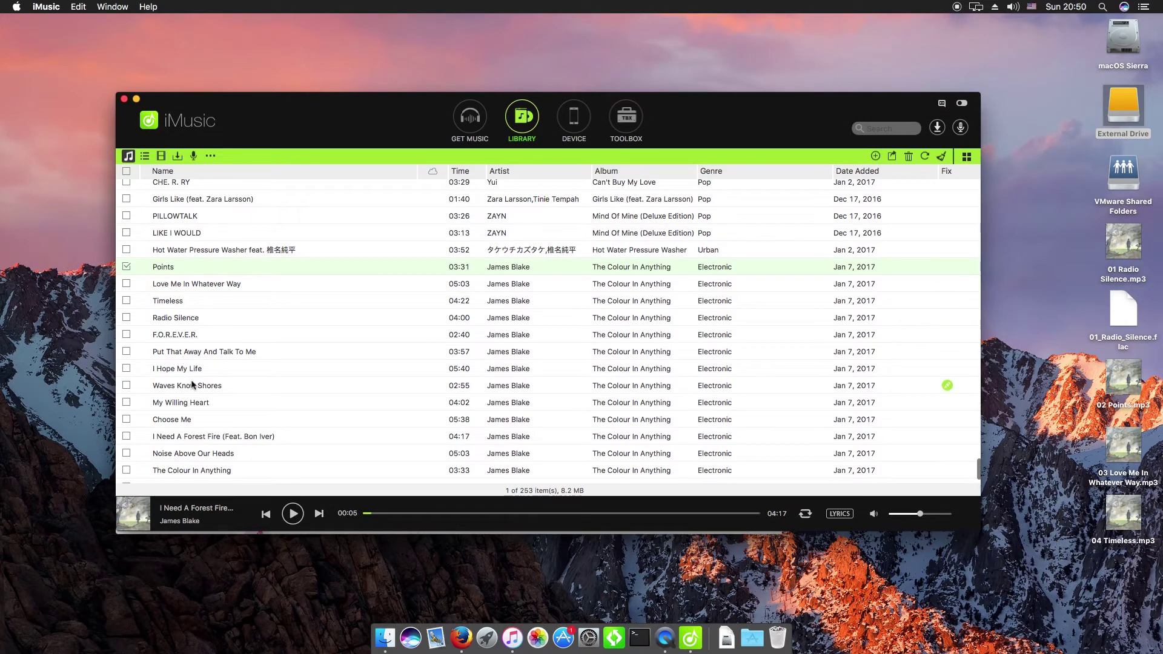
{"action": "left_click", "coordinate": [235, 471], "text": "shift"}
{"action": "scroll", "coordinate": [249, 427], "scroll_direction": "down", "scroll_amount": 4}
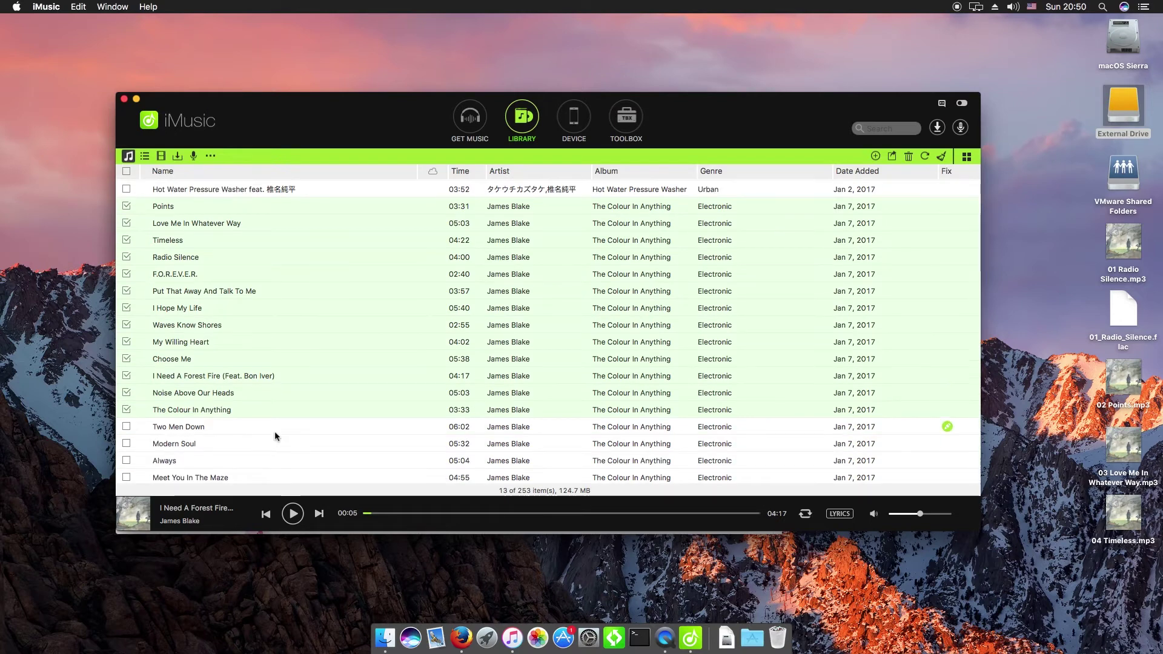
{"action": "left_click", "coordinate": [282, 477], "text": "shift"}
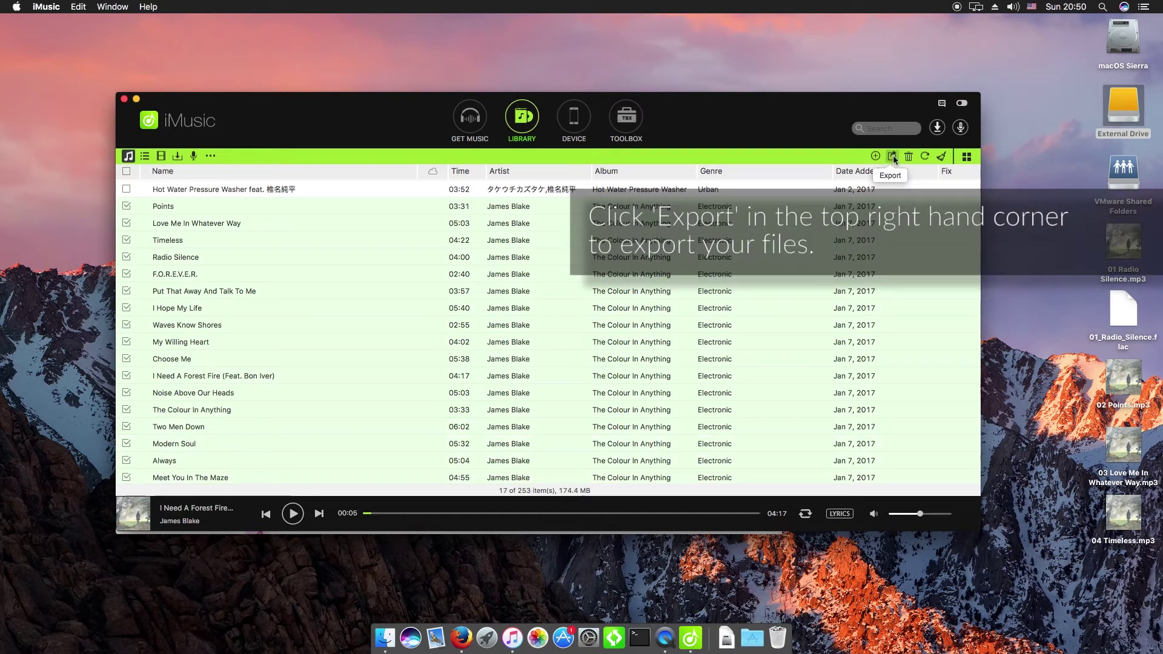
Start exporting the selected songs and choose External Drive as the destination.
{"action": "left_click", "coordinate": [893, 155]}
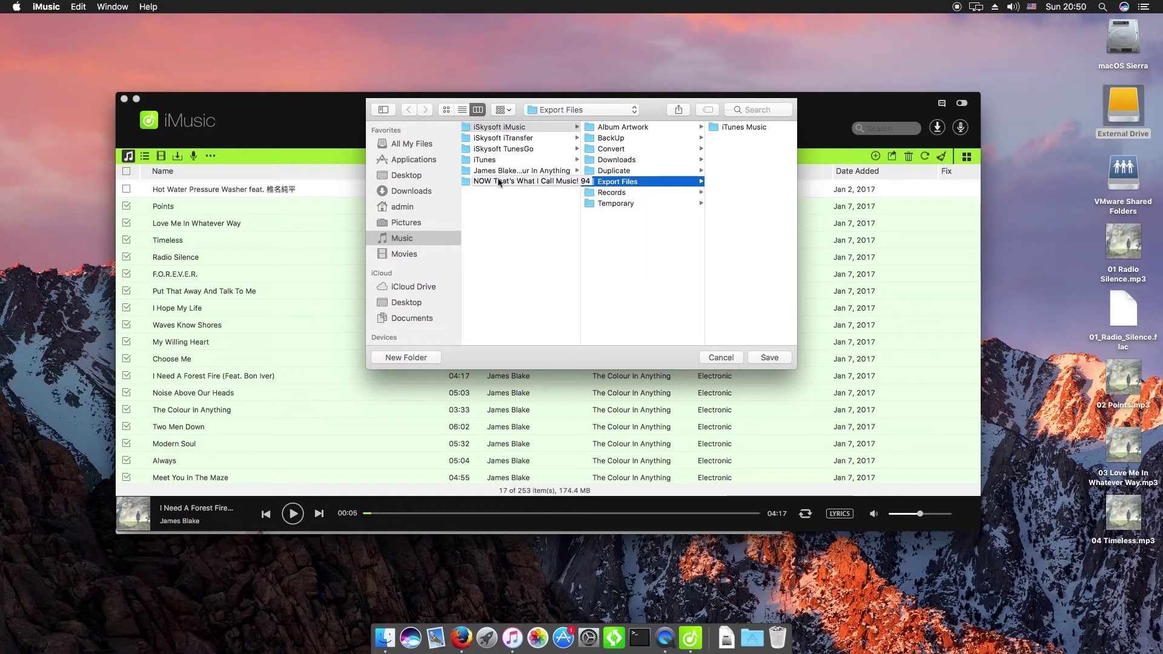
{"action": "left_click", "coordinate": [407, 304]}
{"action": "left_click", "coordinate": [582, 110]}
{"action": "left_click", "coordinate": [564, 159]}
{"action": "scroll", "coordinate": [405, 254], "scroll_direction": "down", "scroll_amount": 5}
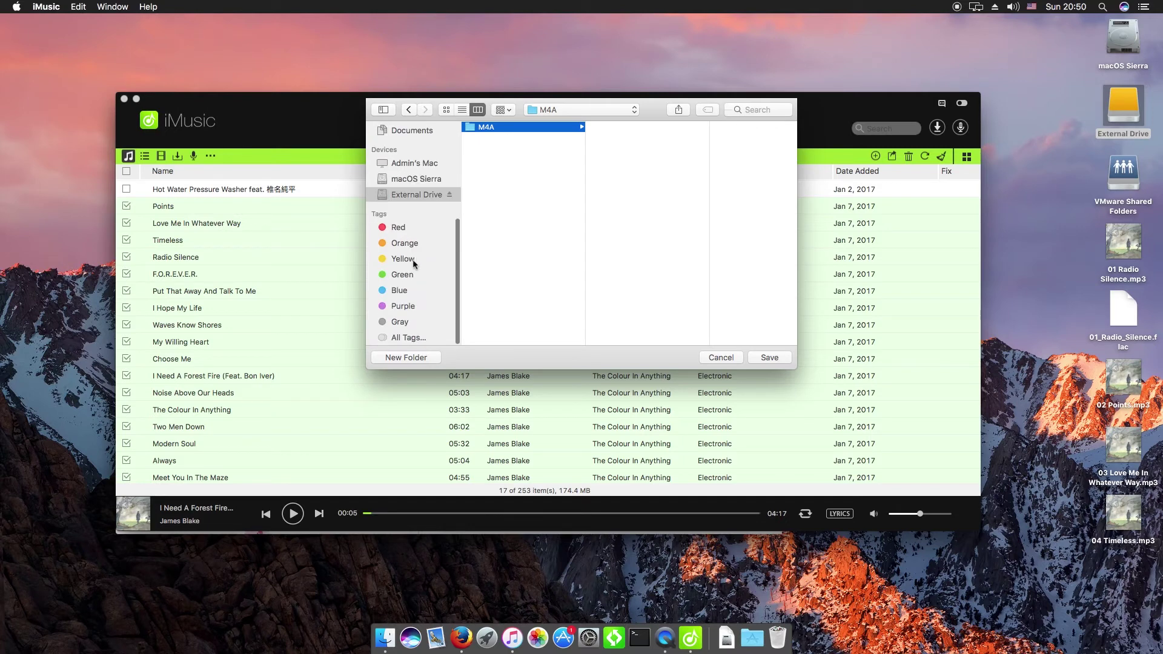
{"action": "left_click", "coordinate": [409, 193]}
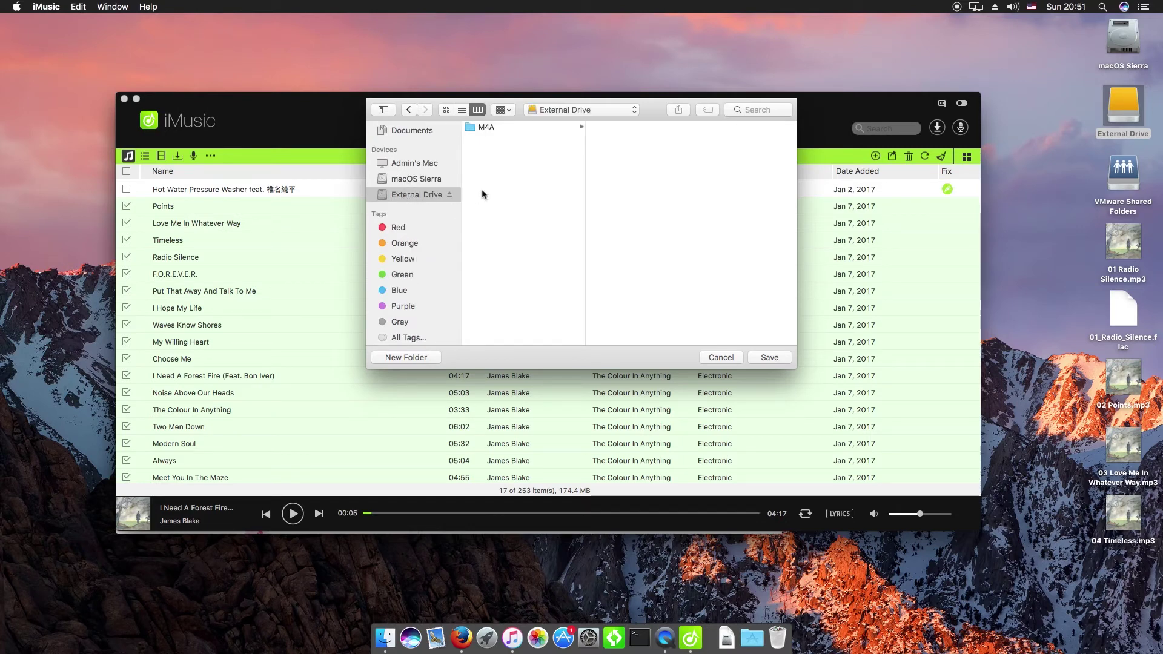
Create a folder named James Blake on the external drive and export the selected songs into it.
{"action": "left_click", "coordinate": [418, 359]}
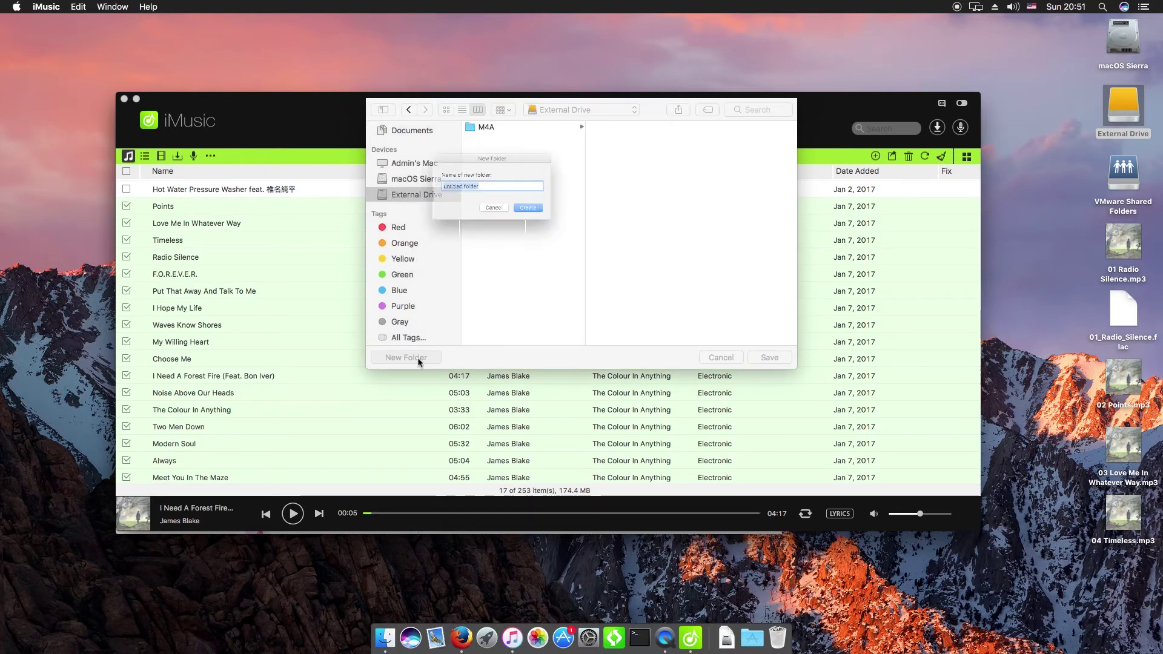
{"action": "type", "text": "James B"}
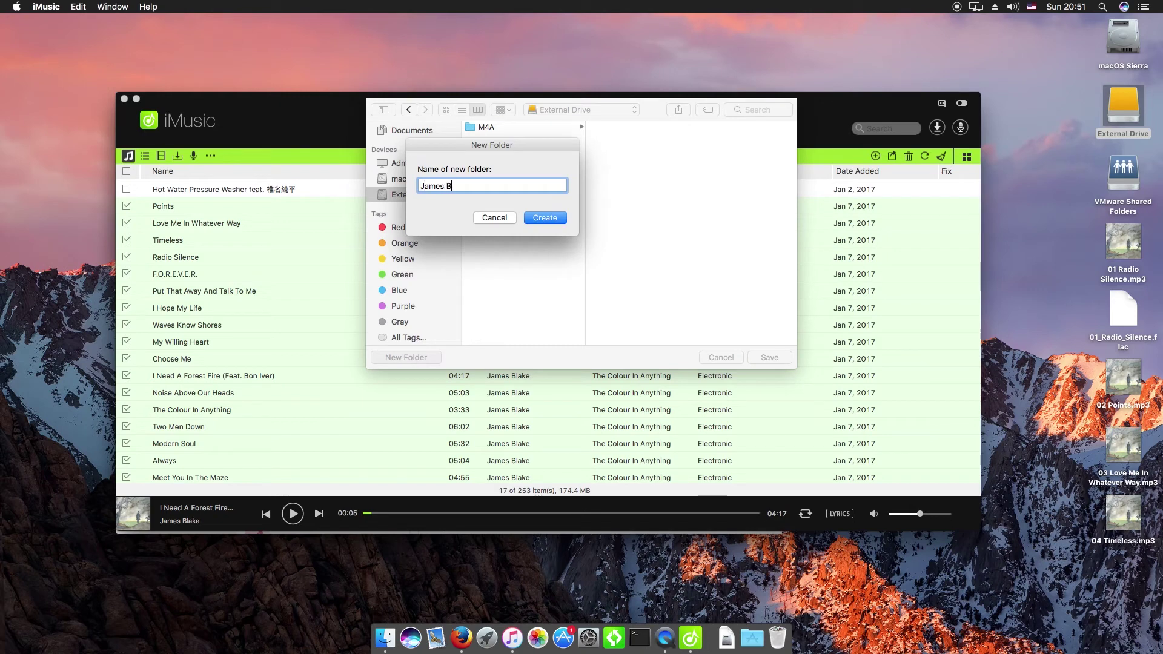
{"action": "type", "text": "lake"}
{"action": "key", "text": "Return"}
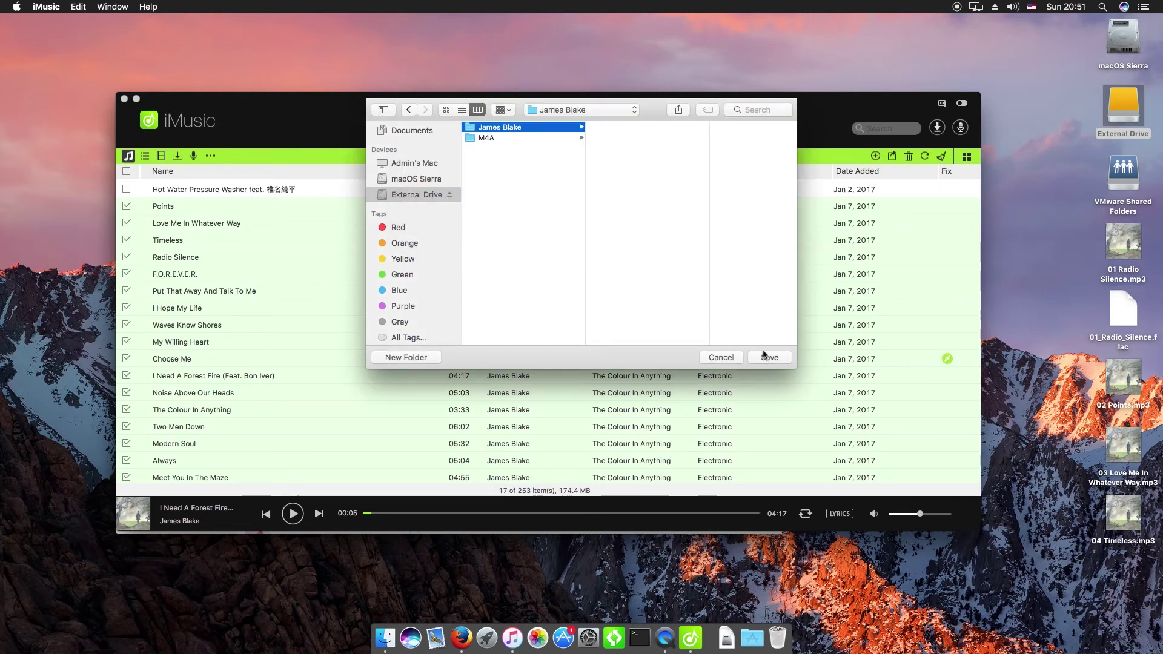
{"action": "left_click", "coordinate": [769, 358]}
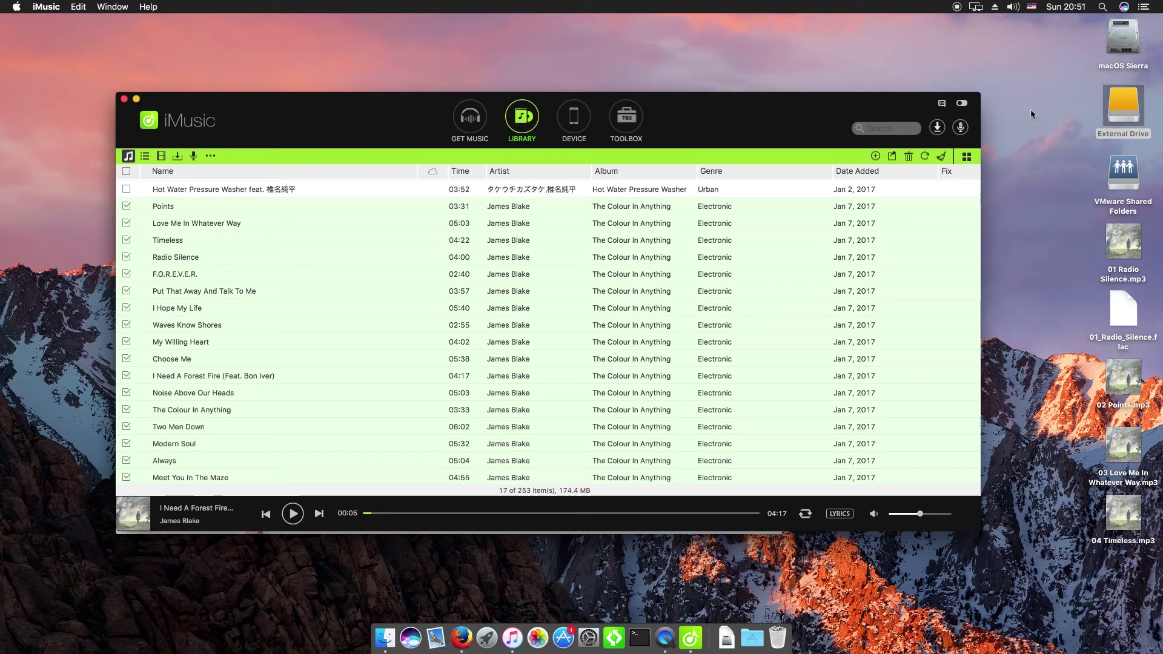
Open the James Blake folder on the external drive, play 01 Radio Silence 1.MP3 in iTunes, and close the iTunes window.
{"action": "left_click_drag", "start_coordinate": [770, 123], "coordinate": [787, 230]}
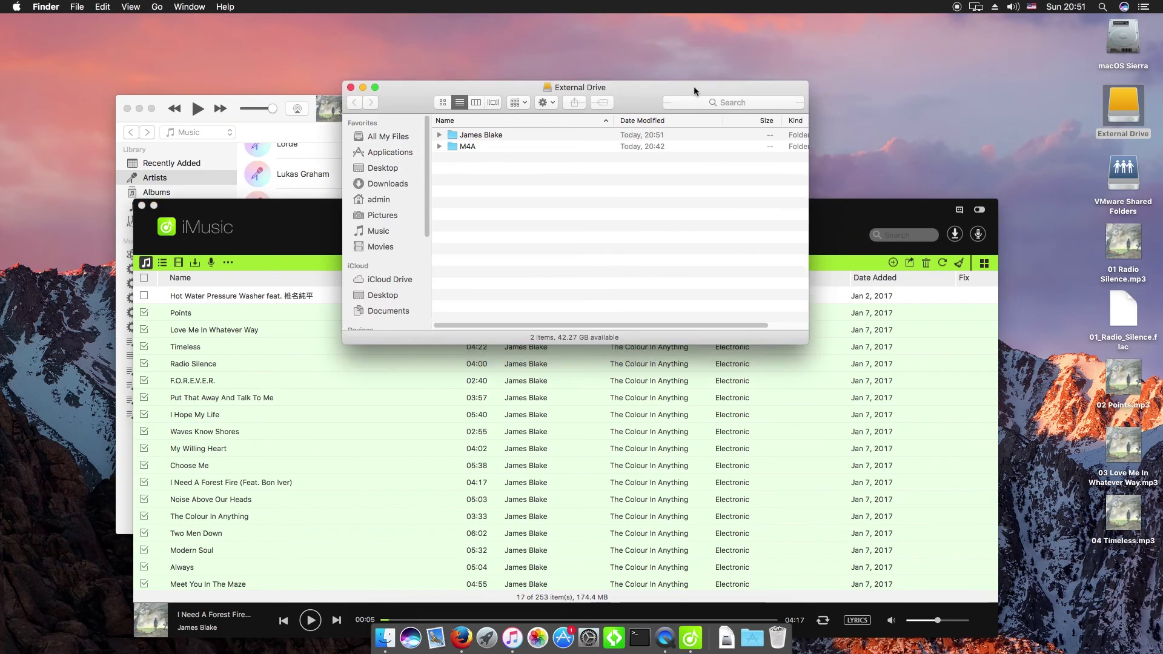
{"action": "double_click", "coordinate": [485, 126]}
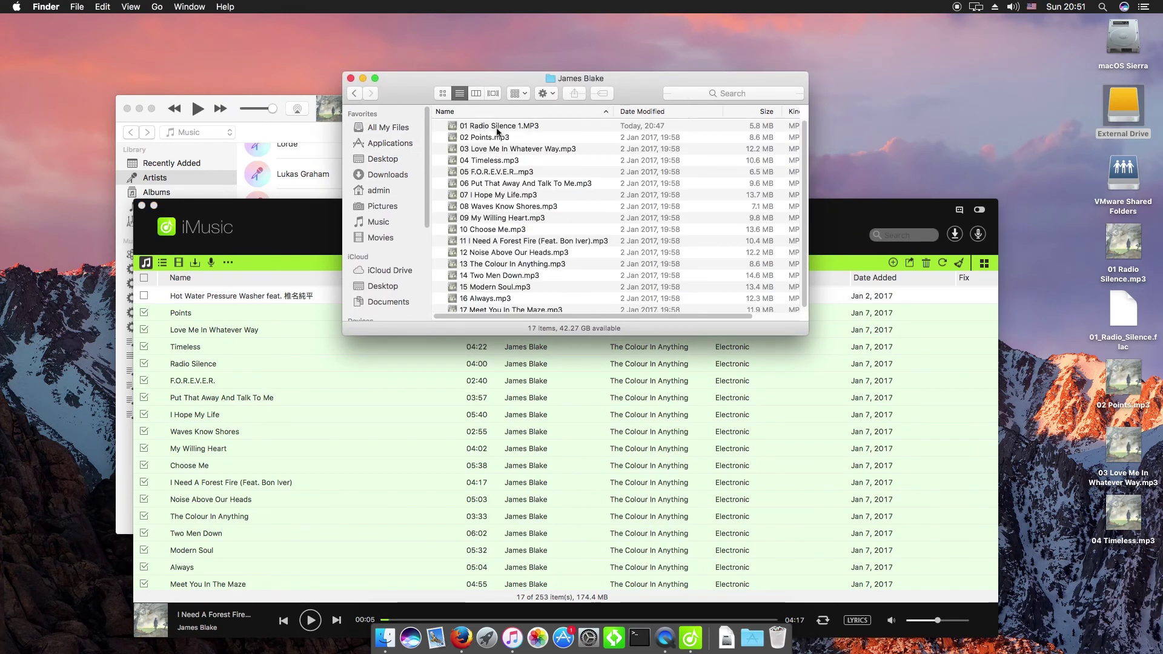
{"action": "double_click", "coordinate": [496, 130]}
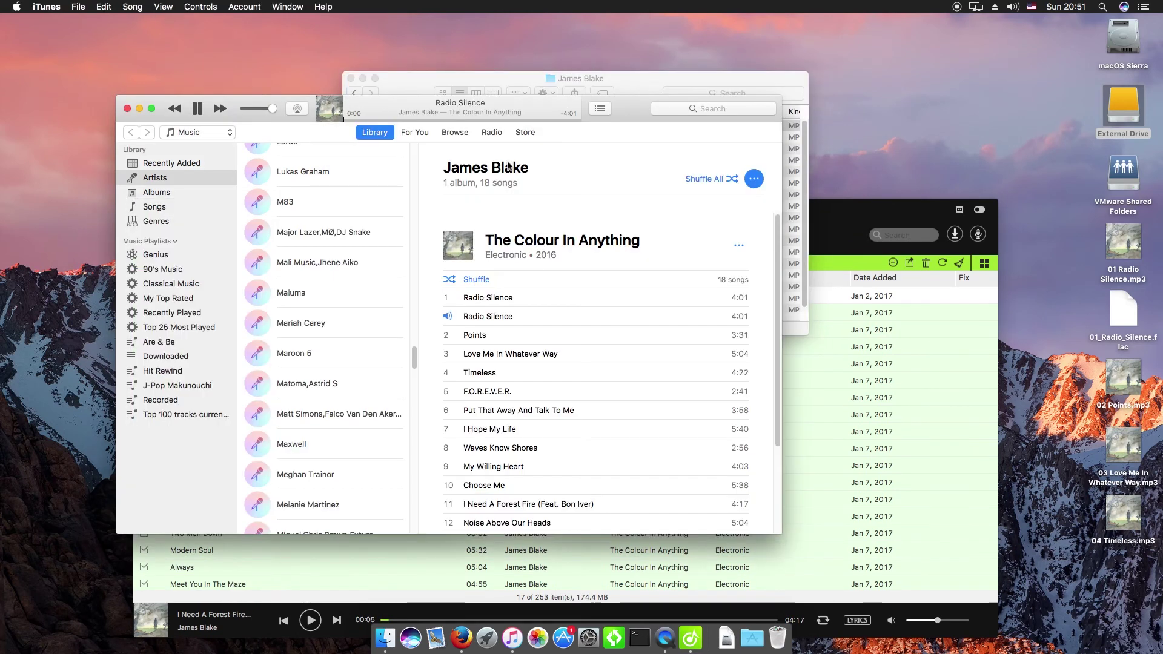
{"action": "left_click", "coordinate": [127, 109]}
Play 04 Timeless.mp3 from the exported James Blake folder as a check and close the iTunes window.
{"action": "left_click", "coordinate": [482, 137]}
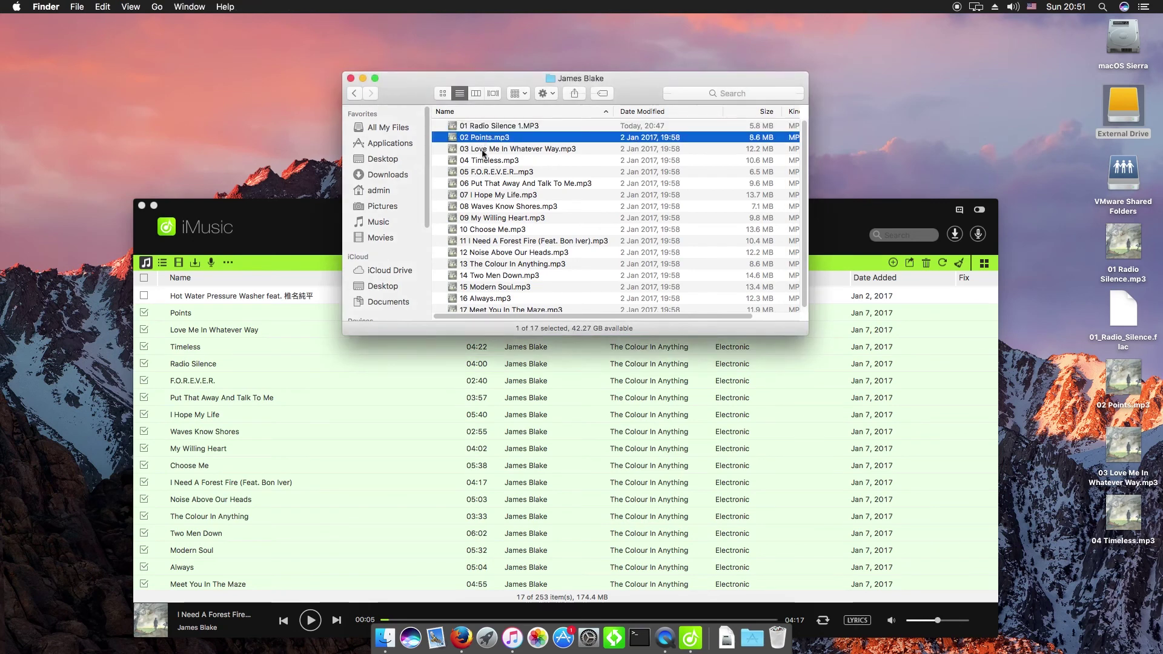
{"action": "left_click", "coordinate": [483, 148]}
{"action": "left_click", "coordinate": [482, 160]}
{"action": "double_click", "coordinate": [462, 162]}
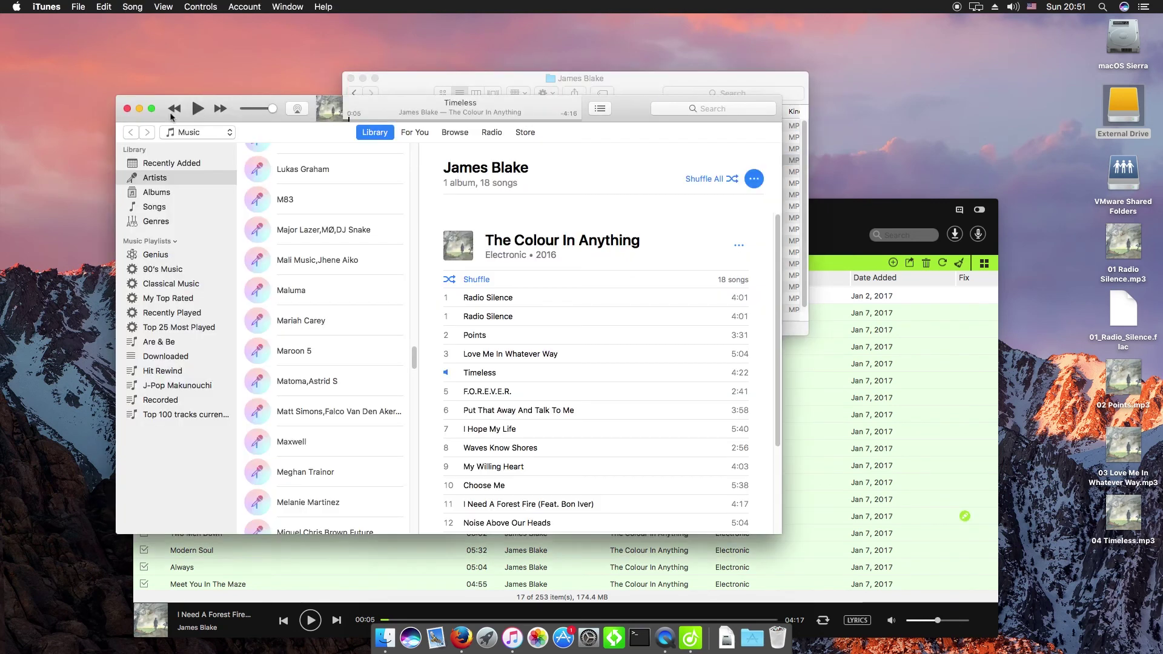
{"action": "left_click", "coordinate": [126, 109]}
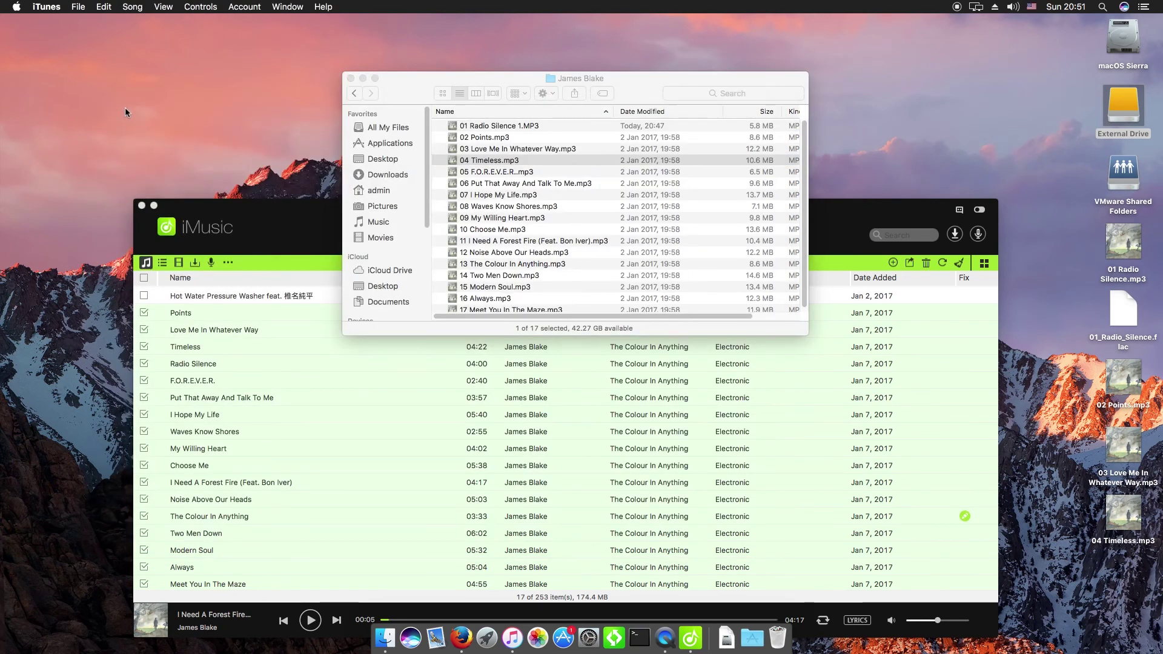